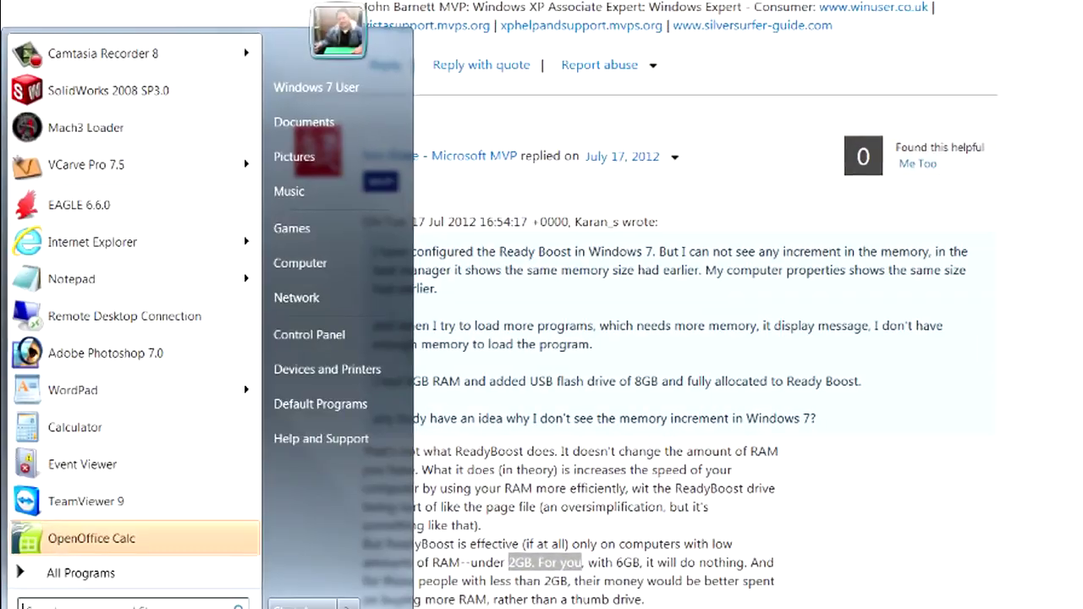
# - Open the computer's system properties to check the installed memory
pyautogui.rightClick(310, 258)
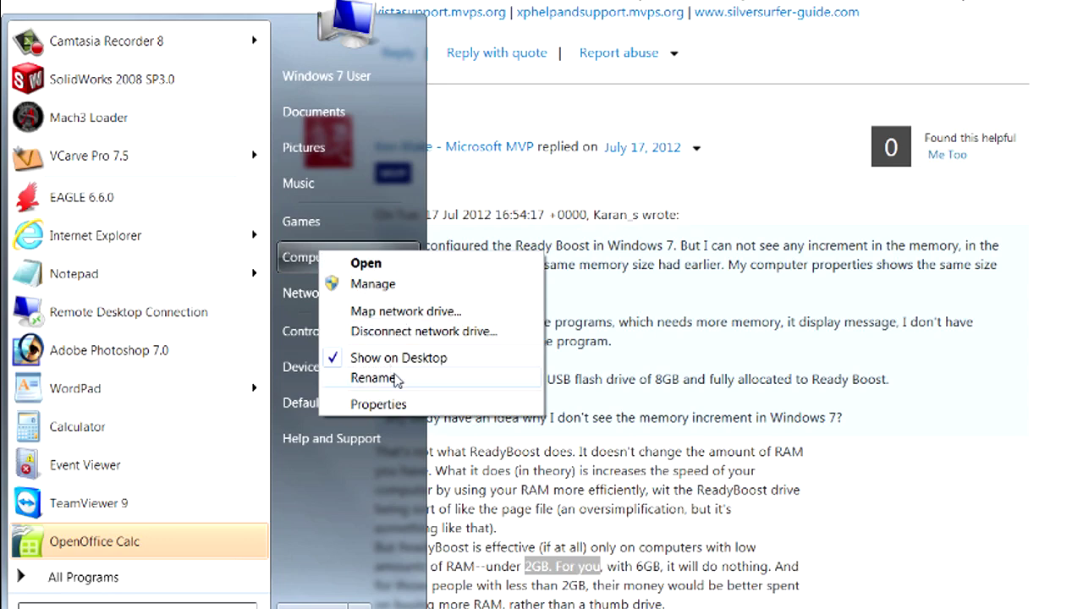
pyautogui.click(364, 404)
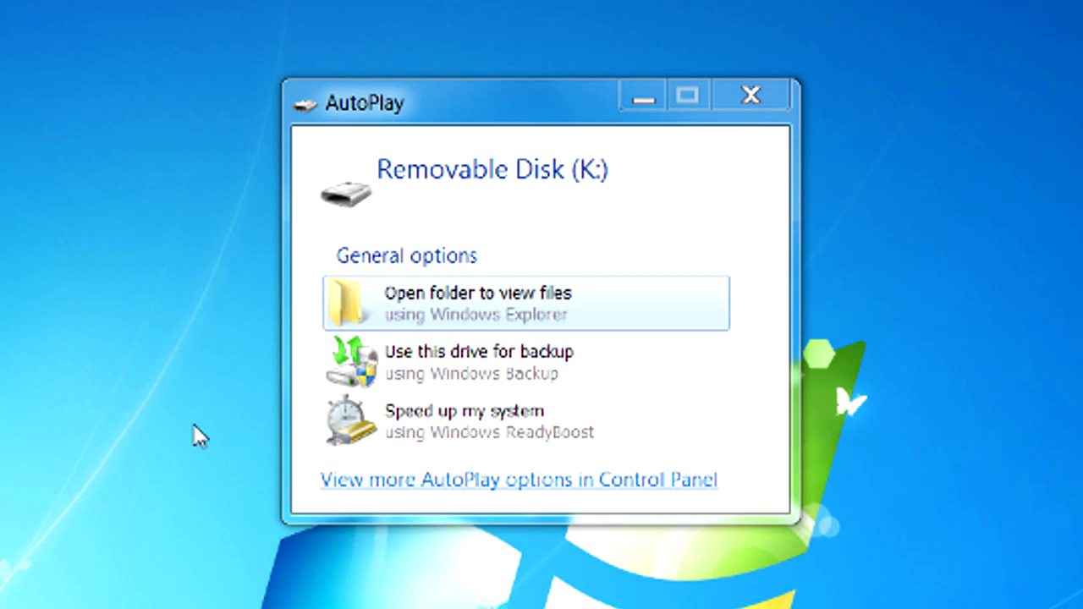
# - Enable ReadyBoost on Removable Disk (K:) with the "Use this device" option, reserving 3849 MB for system speed
pyautogui.click(487, 443)
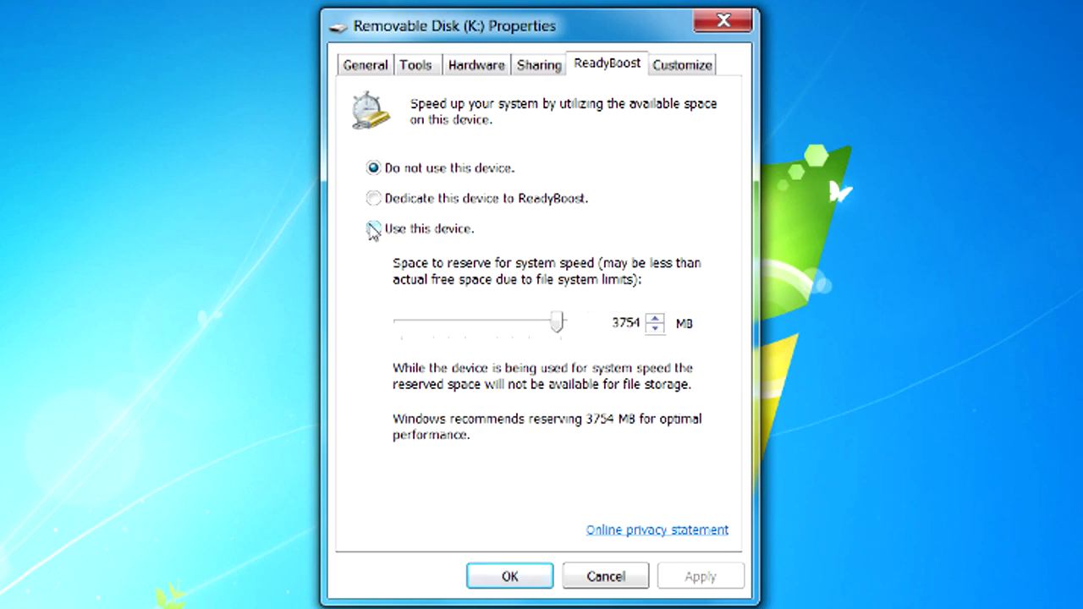
pyautogui.click(373, 228)
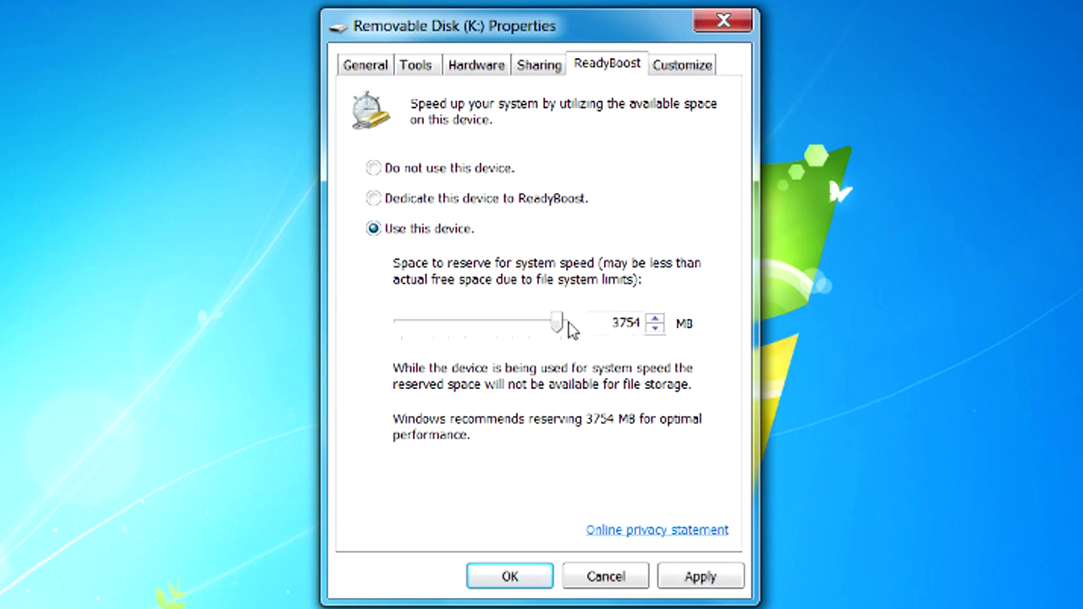
pyautogui.moveTo(558, 328); pyautogui.dragTo(682, 328)
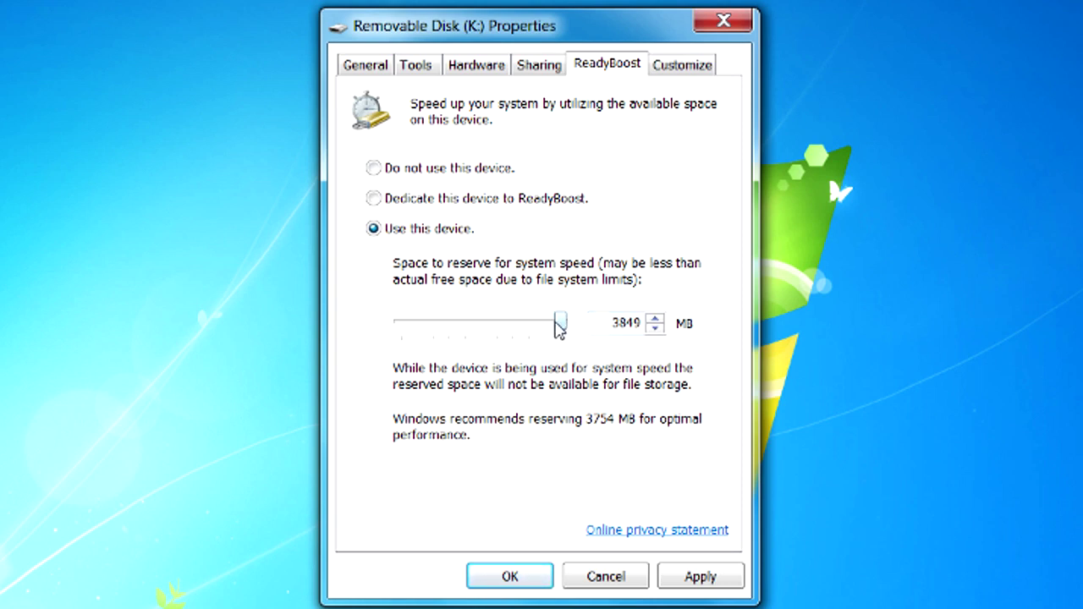
pyautogui.click(702, 576)
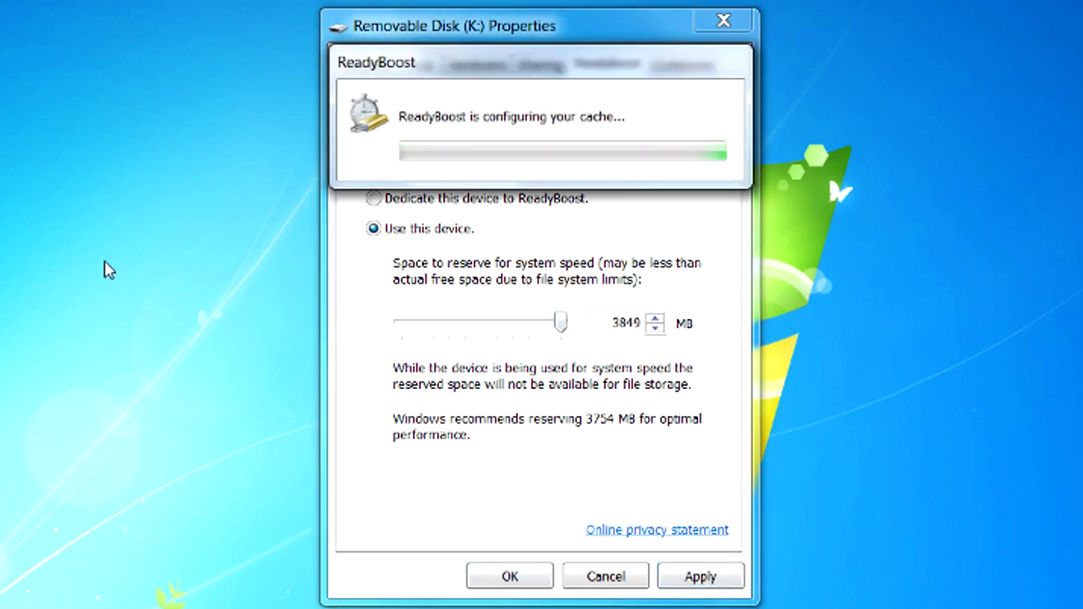
pyautogui.click(513, 576)
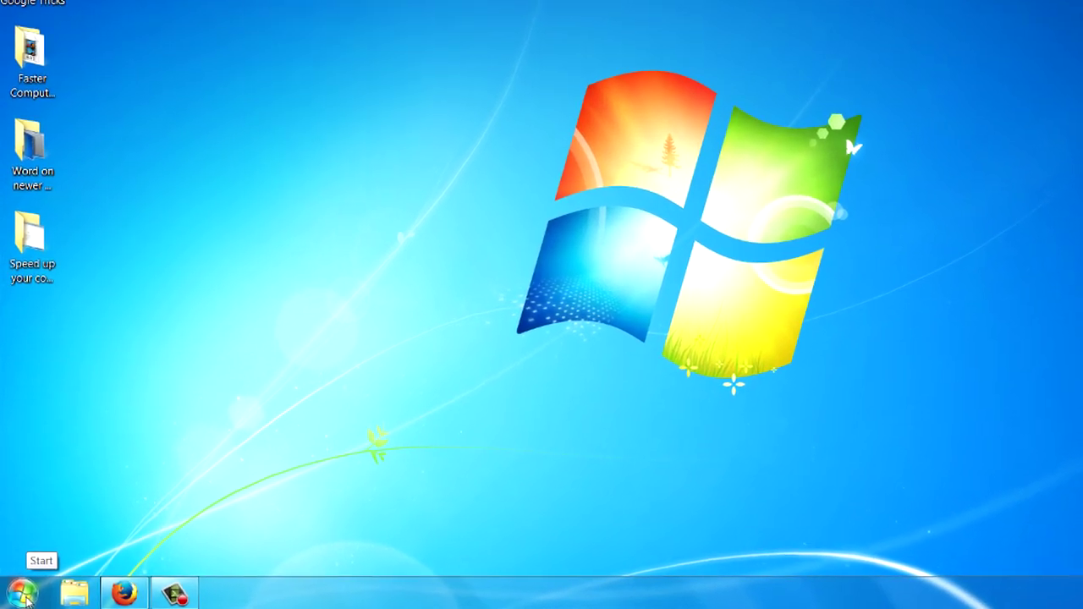
# - Inspect the used and free space in the properties of Removable Disk (K:), then close them without changes
pyautogui.click(24, 594)
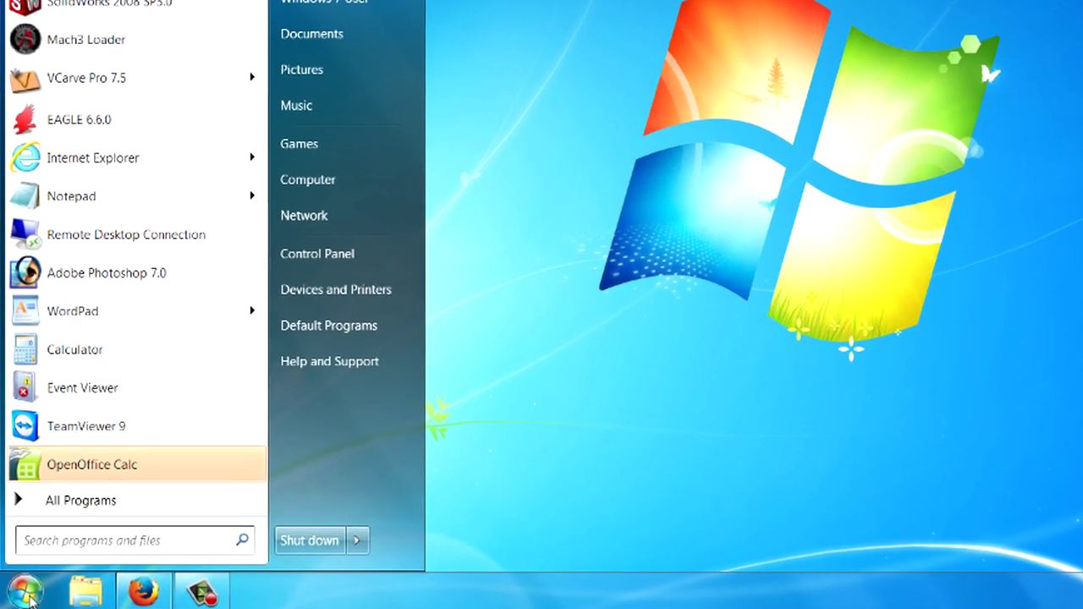
pyautogui.click(341, 180)
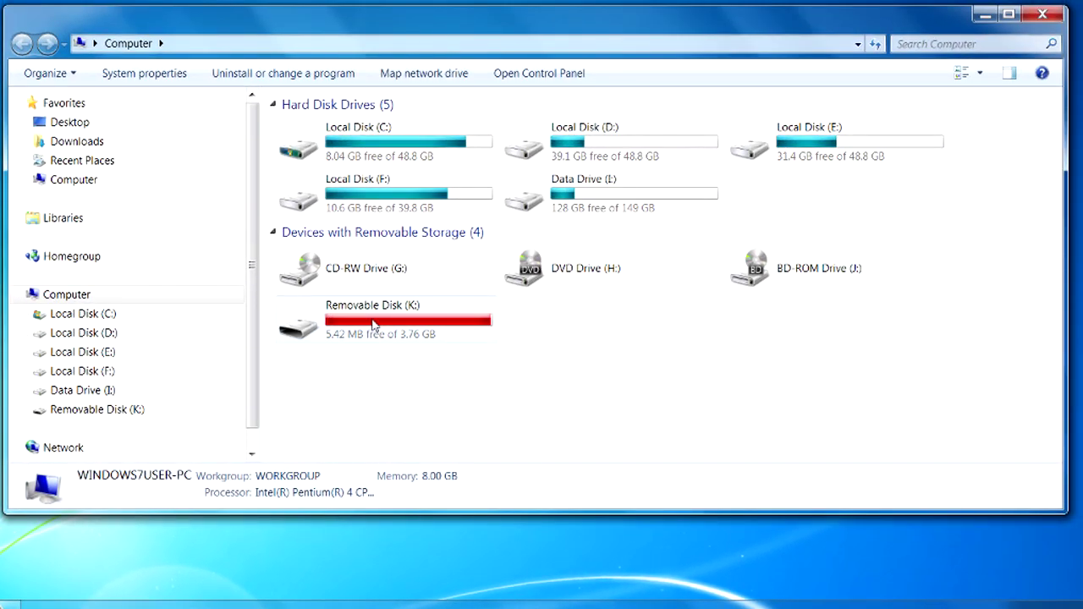
pyautogui.click(373, 330)
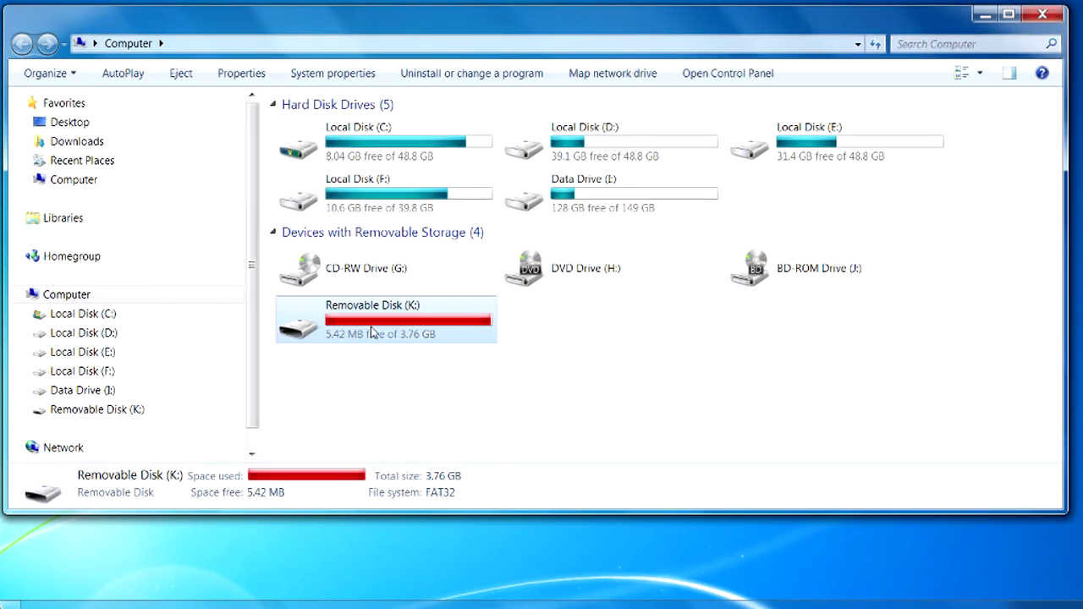
pyautogui.rightClick(386, 322)
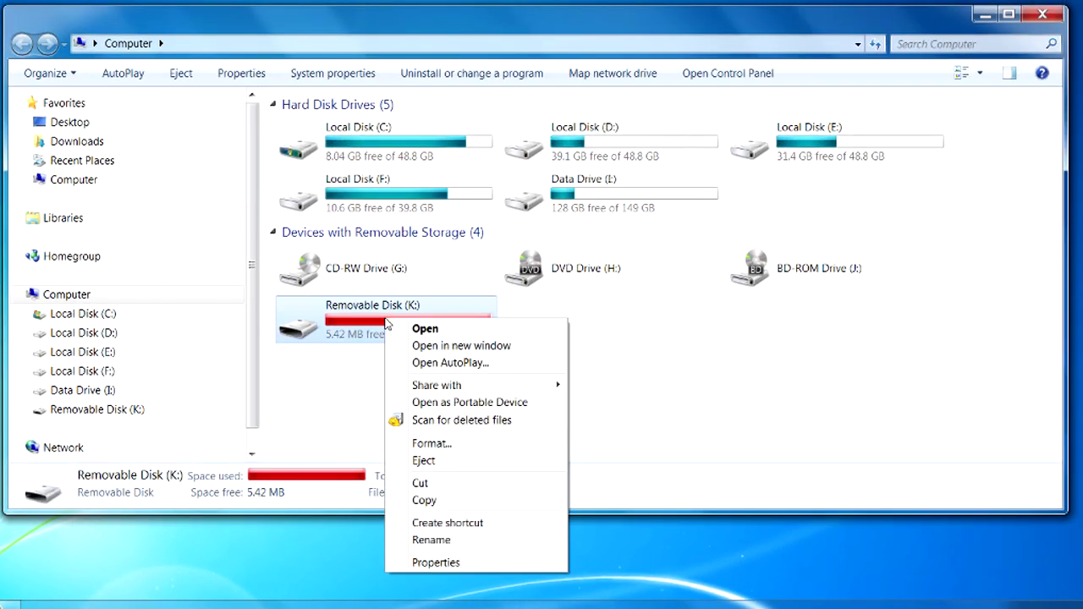
pyautogui.click(450, 565)
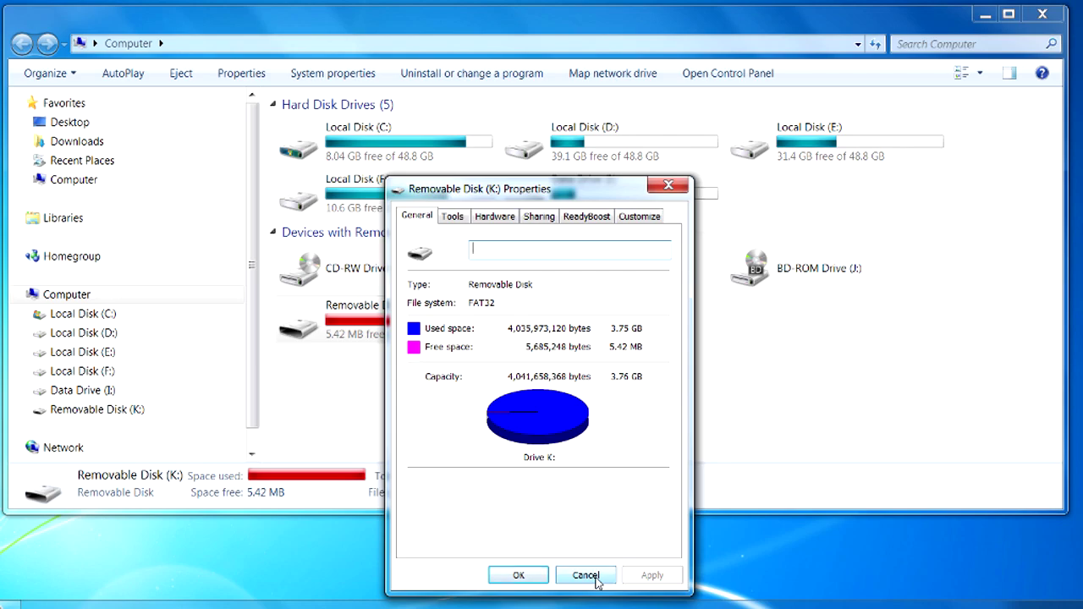
pyautogui.click(585, 575)
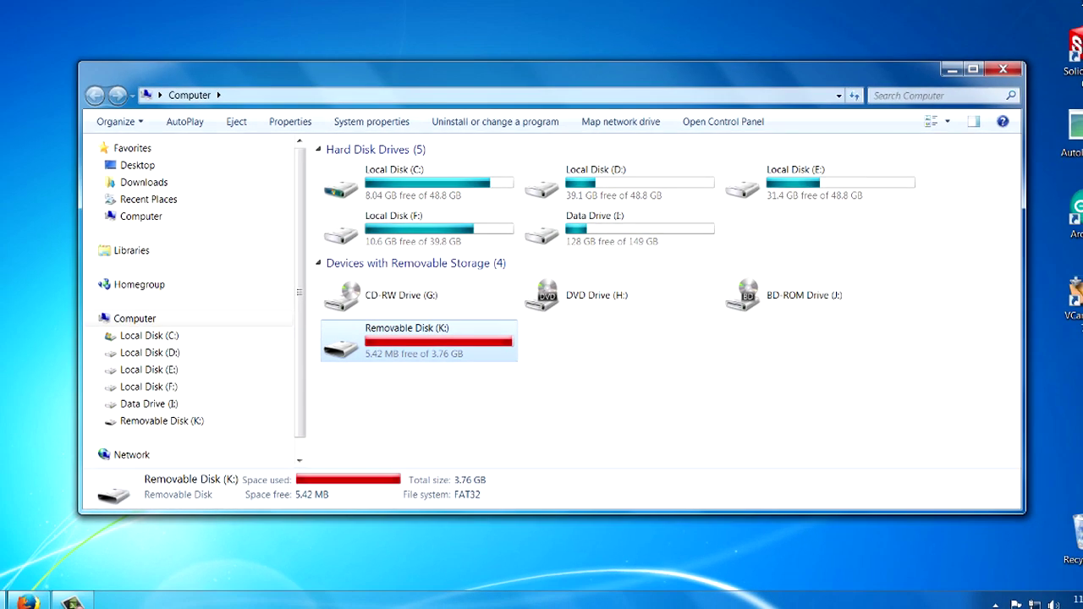
# - Open the system properties of the computer again to review its memory
pyautogui.click(0, 602)
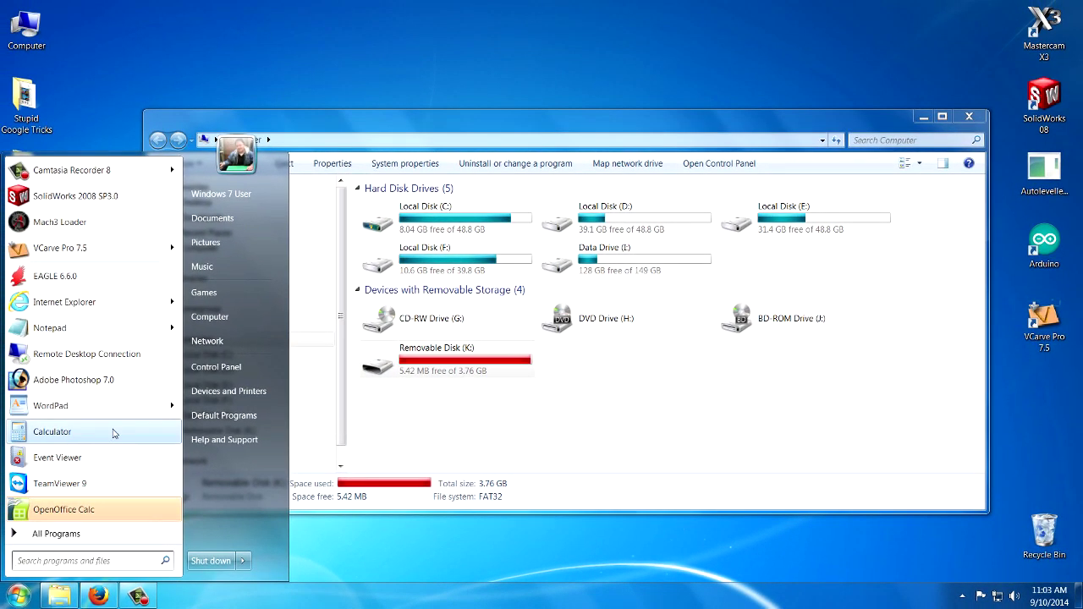
pyautogui.rightClick(210, 326)
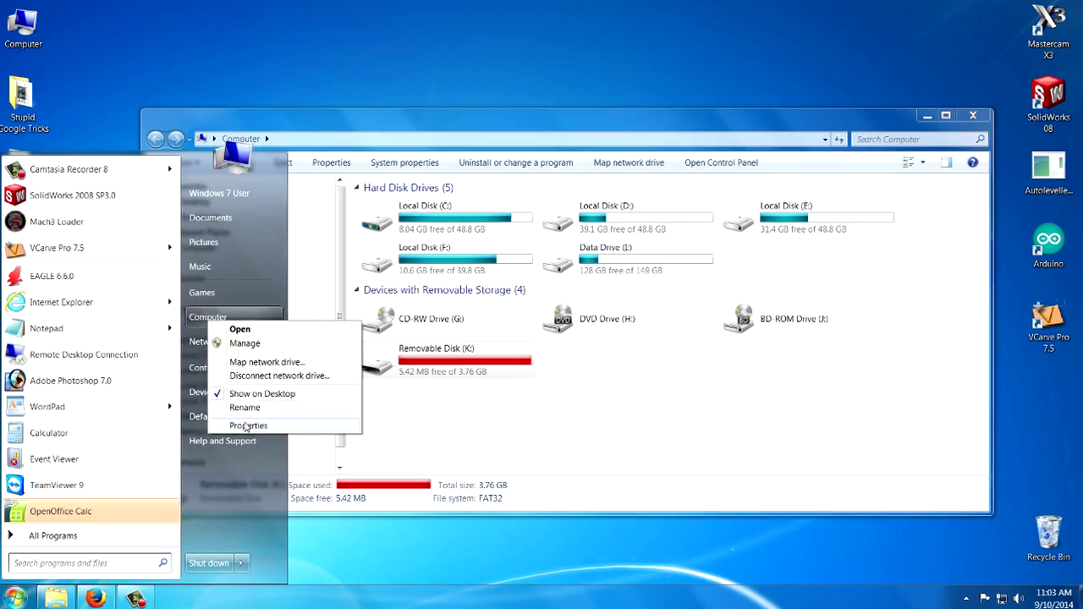
pyautogui.click(247, 420)
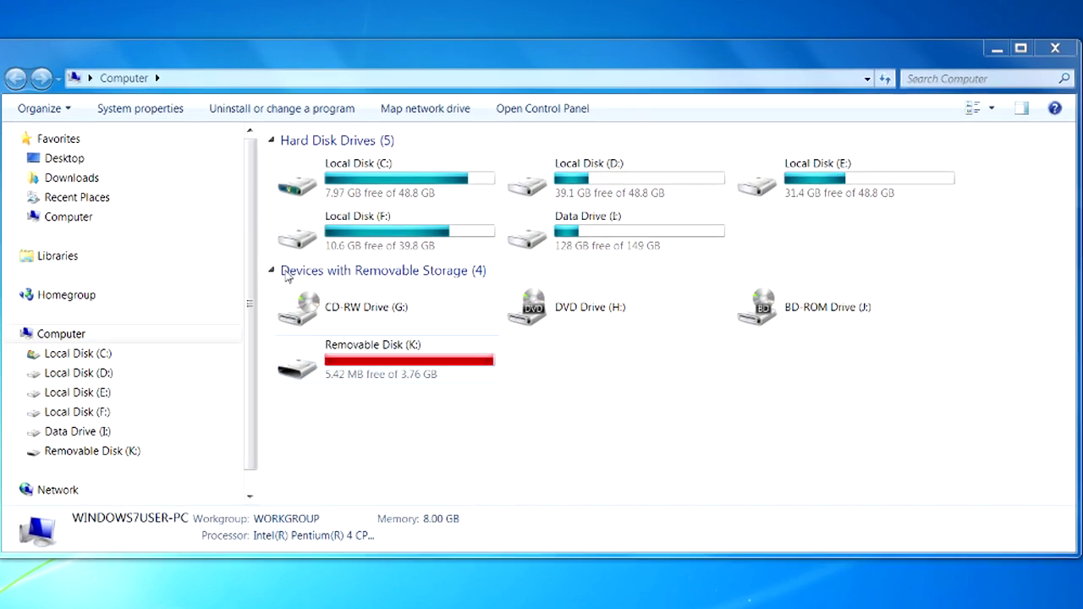
# - Turn off ReadyBoost for Removable Disk (K:) by choosing "Do not use this device" in its properties
pyautogui.rightClick(401, 362)
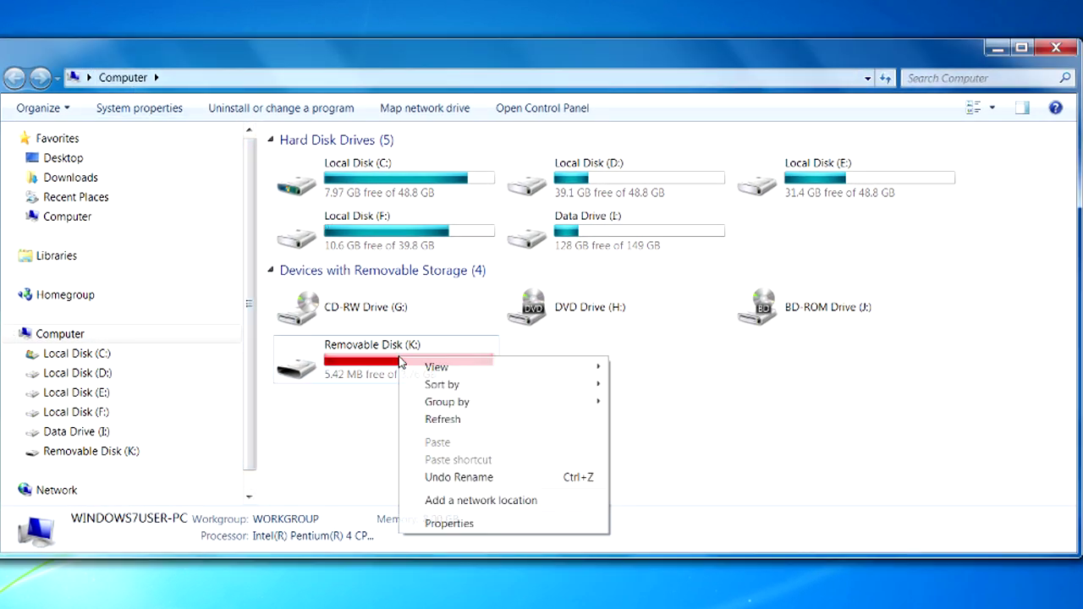
pyautogui.click(448, 523)
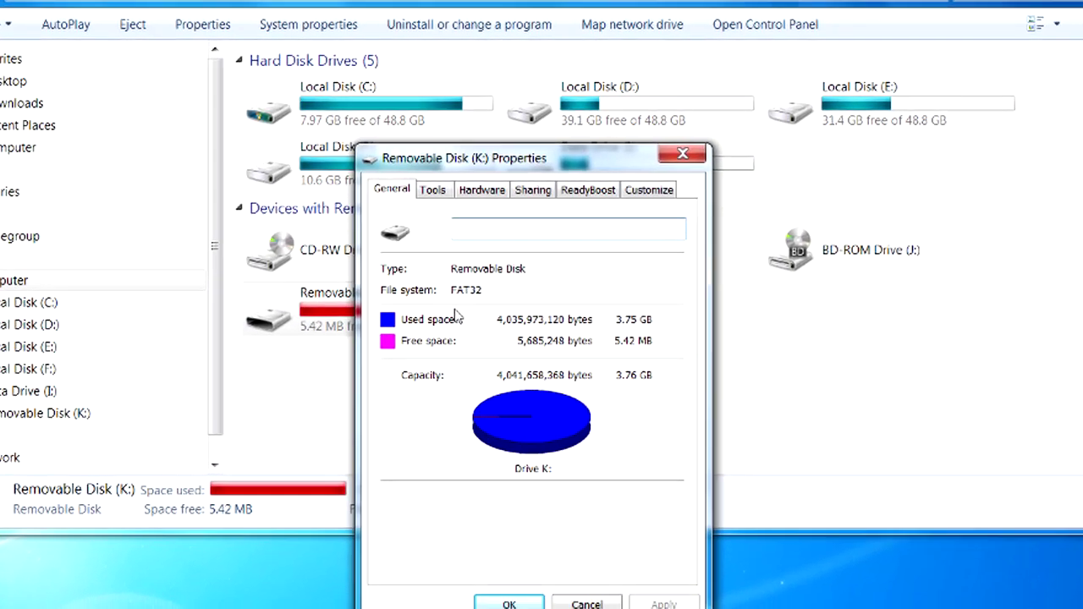
pyautogui.click(621, 56)
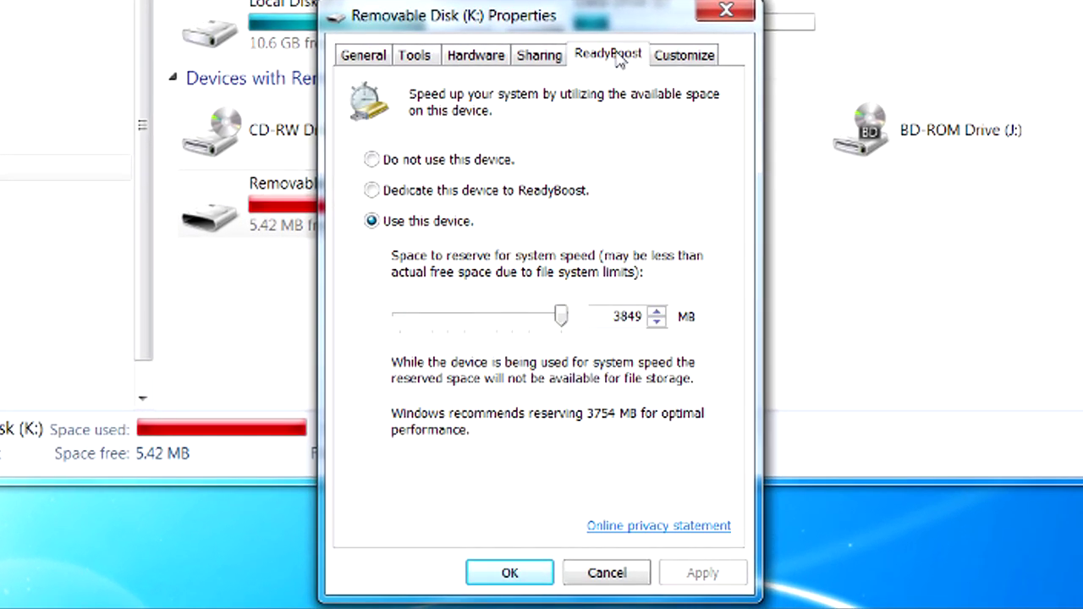
pyautogui.click(398, 166)
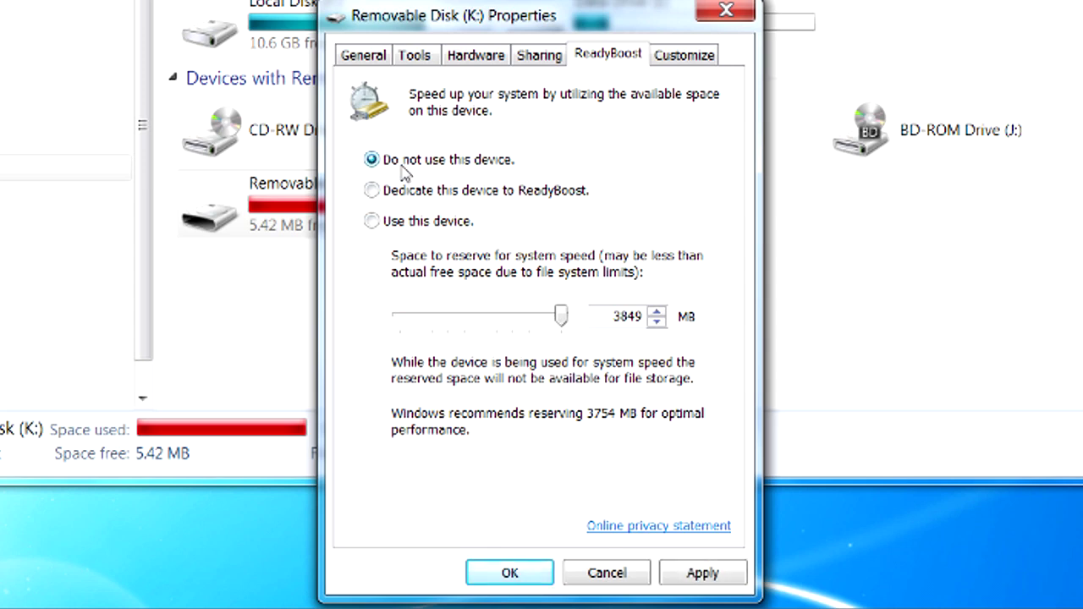
pyautogui.click(505, 575)
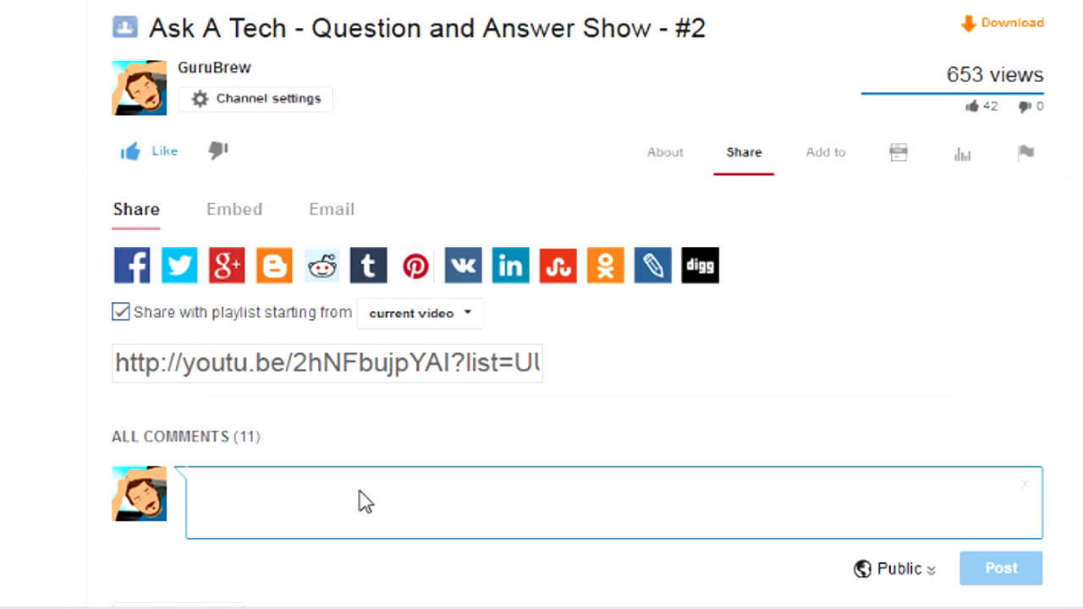
# - Write the comment "Thanks!" under the Ask A Tech - Question and Answer Show - #2 video
pyautogui.write('Thanks!')
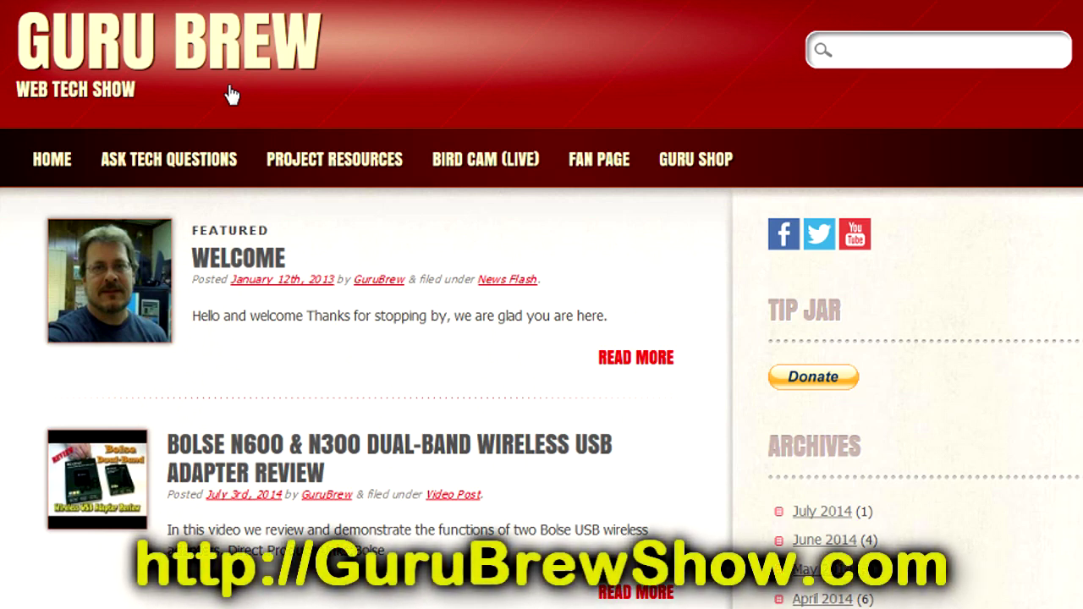
# - Open the Ask Tech Questions page of the Guru Brew site and fill in the e-mail in its question form
pyautogui.click(225, 183)
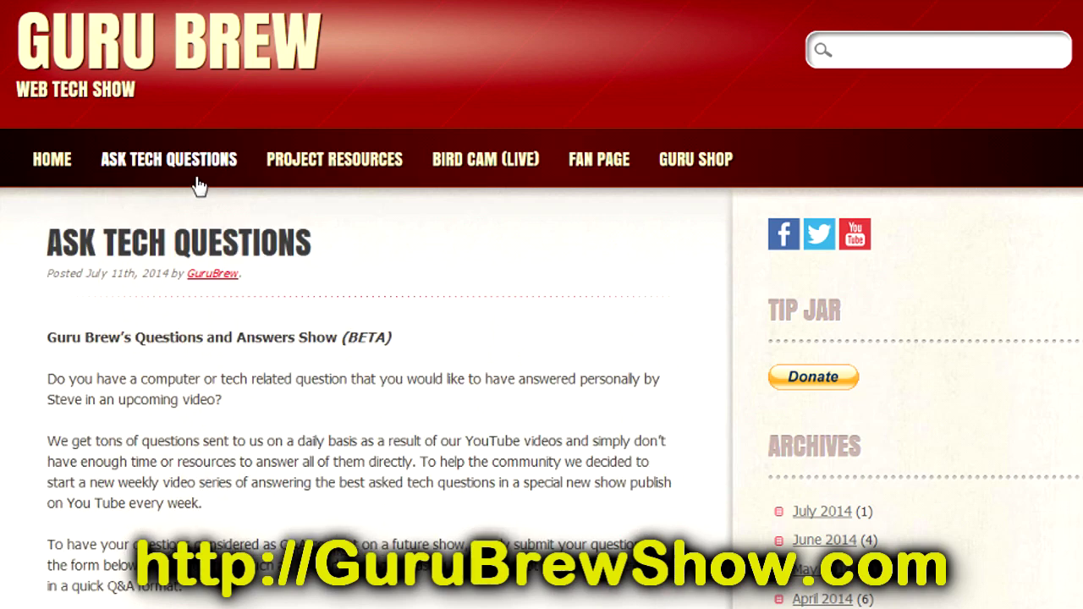
pyautogui.middleClick(583, 212)
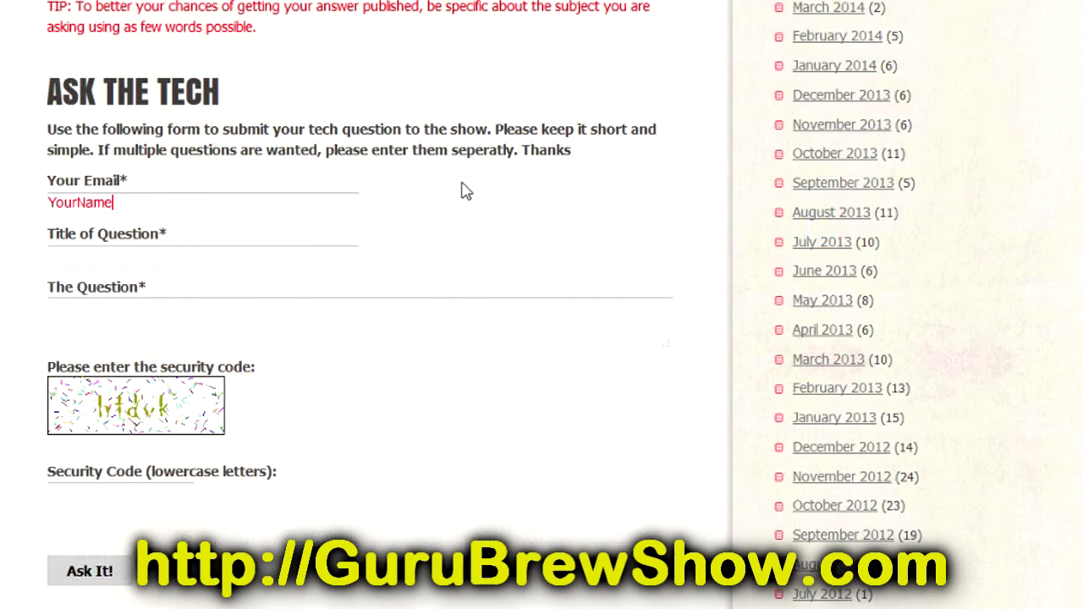
pyautogui.write('@YourEmail.com')
pyautogui.press('Tab')
# - Enter "Question Title" as the title, "Put your question here!" as the question, and fill in the security code
pyautogui.write('Qu')
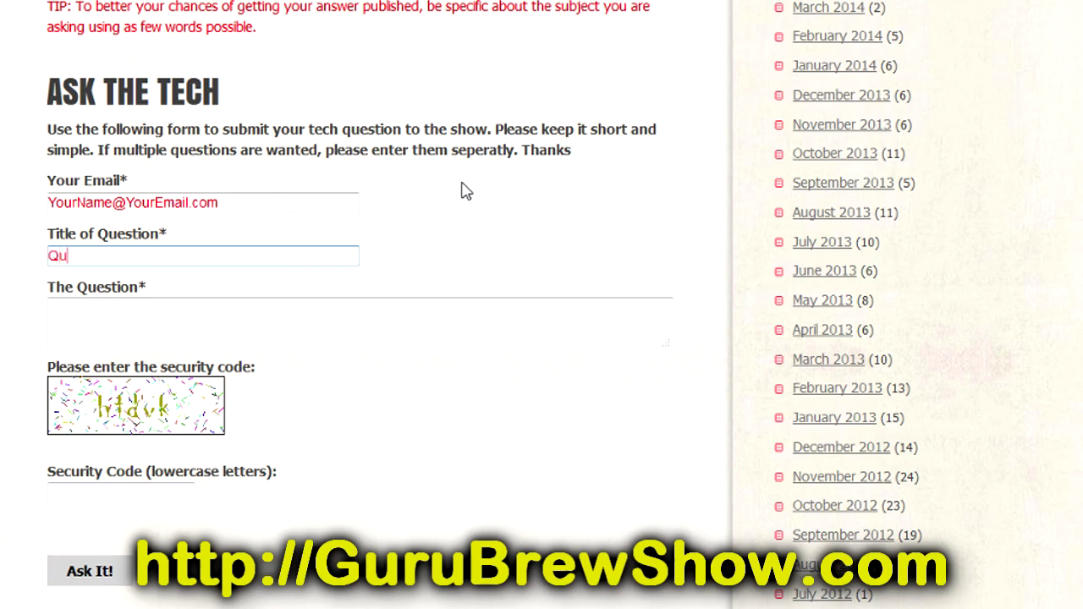
pyautogui.write('estion Title')
pyautogui.press('Tab')
pyautogui.write('Put your question here!')
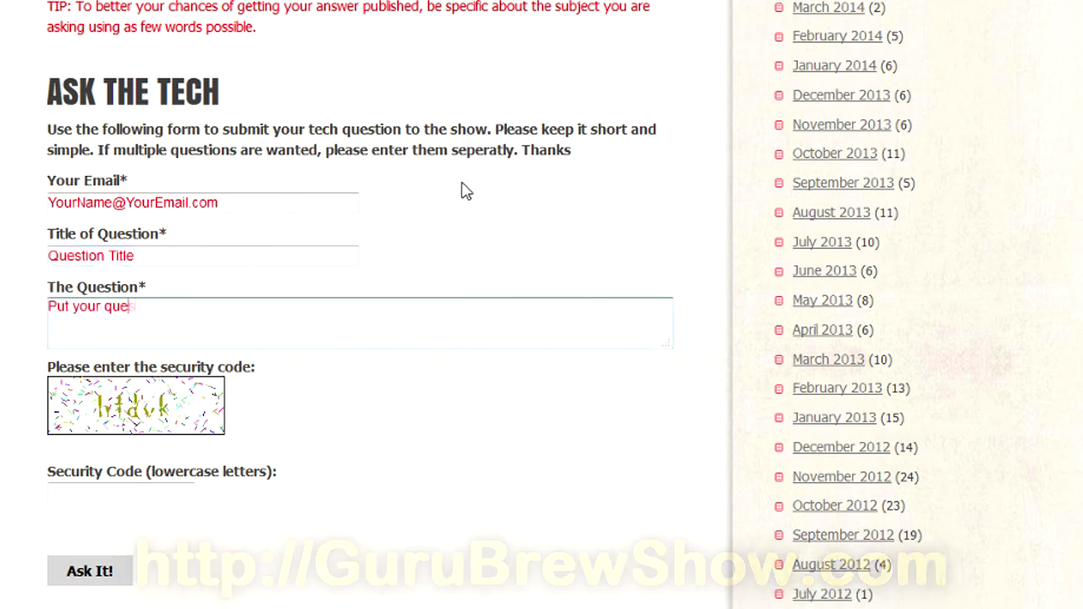
pyautogui.click(154, 497)
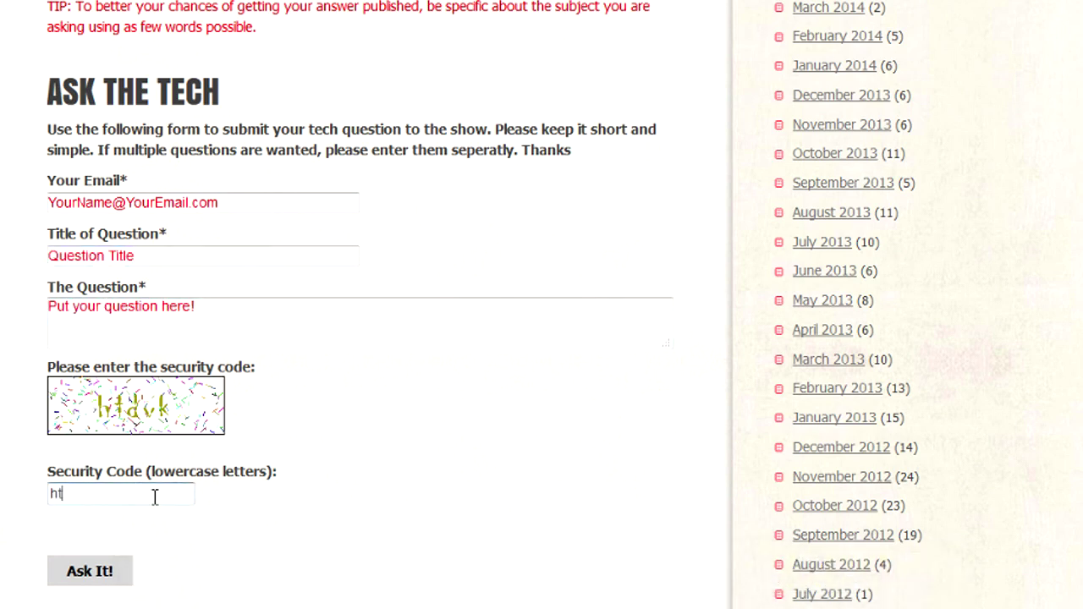